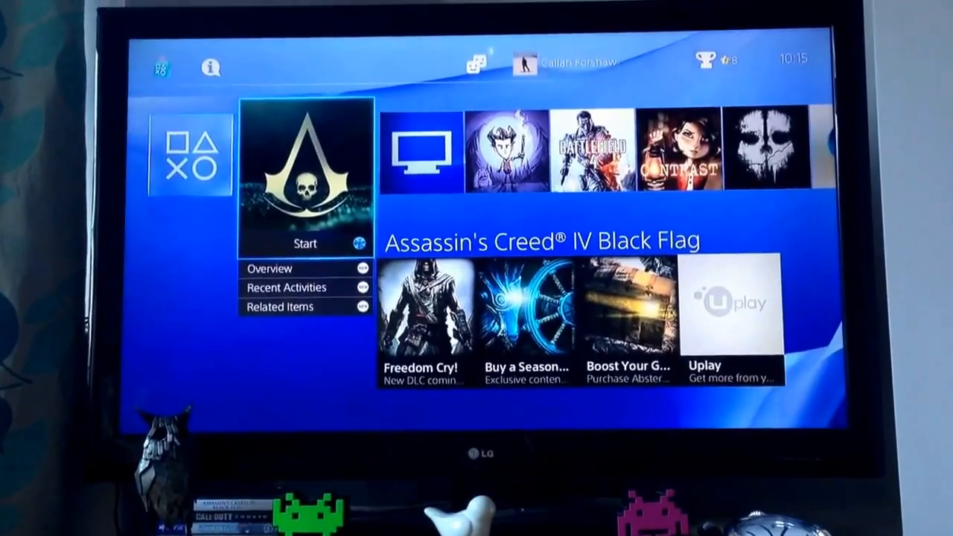
# - Go to the function bar and open Settings from the home screen
pyautogui.press('Up')
pyautogui.press('Right')
pyautogui.press('Right')
pyautogui.press('Right')
pyautogui.press('Right')
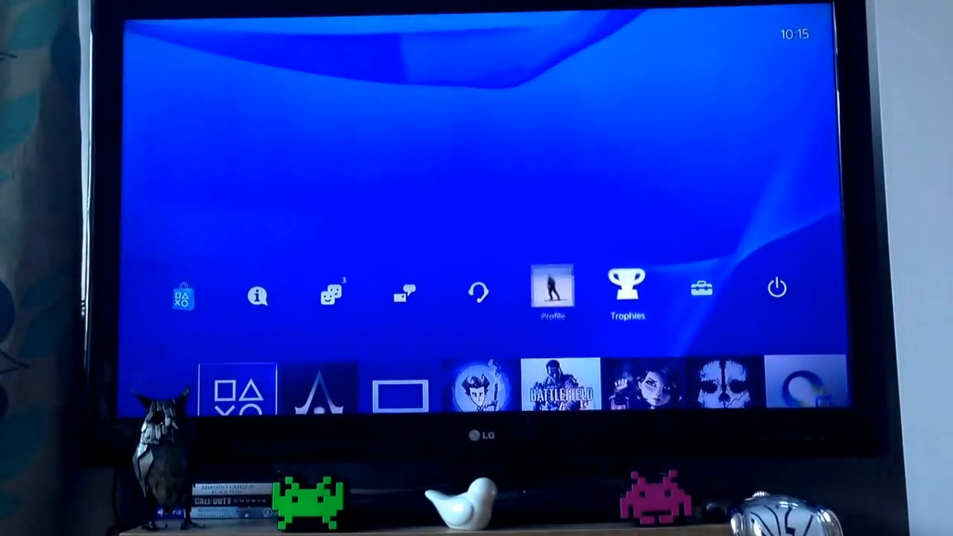
pyautogui.press('Right')
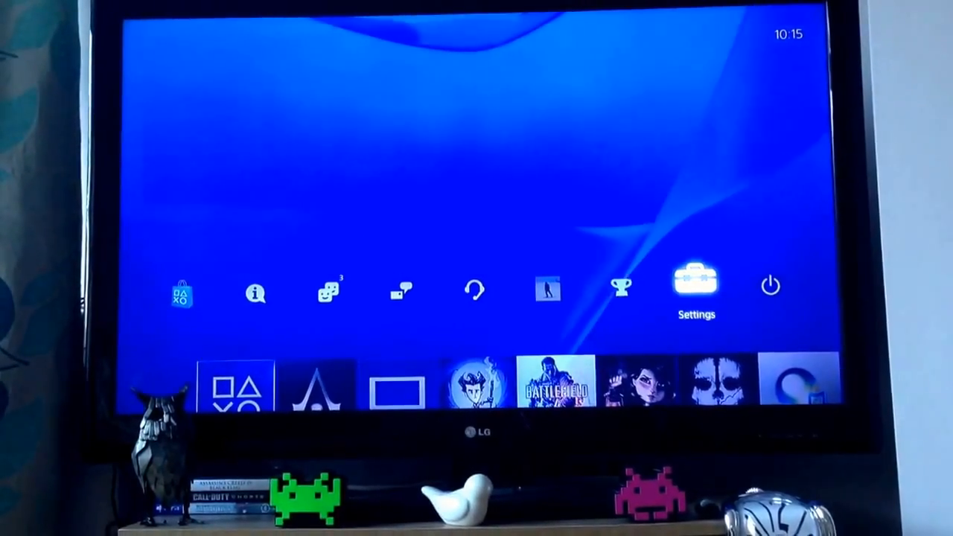
pyautogui.press('Return')
# - Open Network and start the Set Up Internet Connection wizard
pyautogui.press('Down')
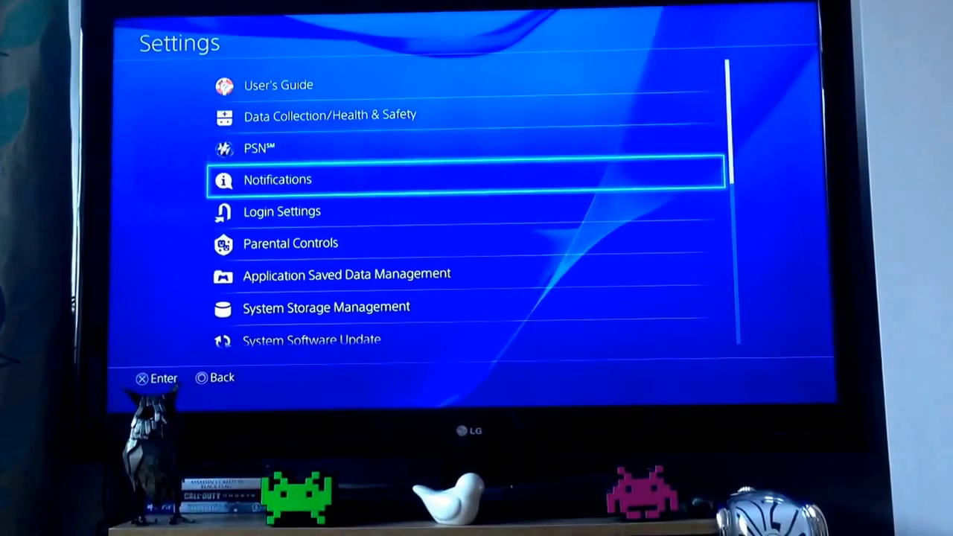
pyautogui.press('Down')
pyautogui.press('Down')
pyautogui.press('Down')
pyautogui.press('Down')
pyautogui.press('Down')
pyautogui.press('Down')
pyautogui.press('Return')
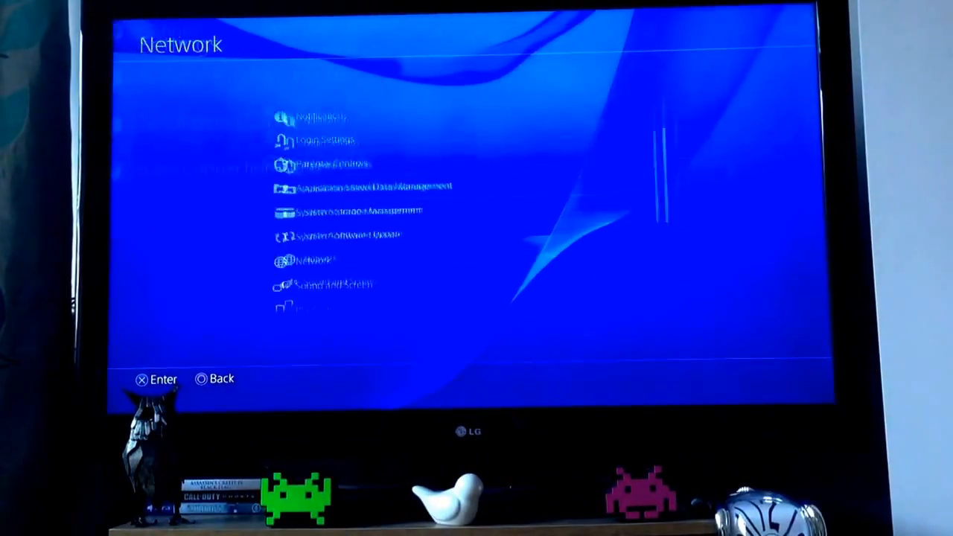
pyautogui.press('Down')
pyautogui.press('Return')
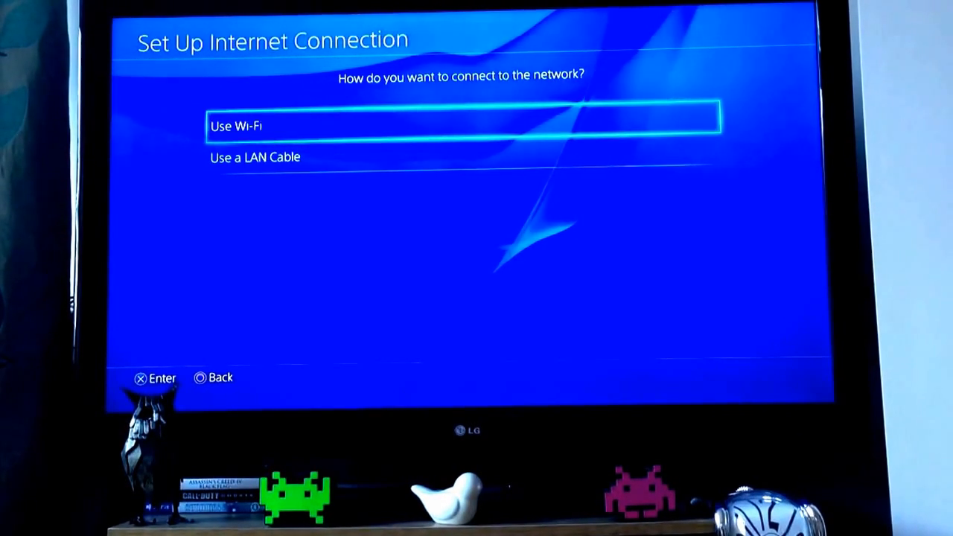
# - Choose Wi-Fi with Custom setup and select the TALKTALK-FB4804 network
pyautogui.press('Return')
pyautogui.press('Down')
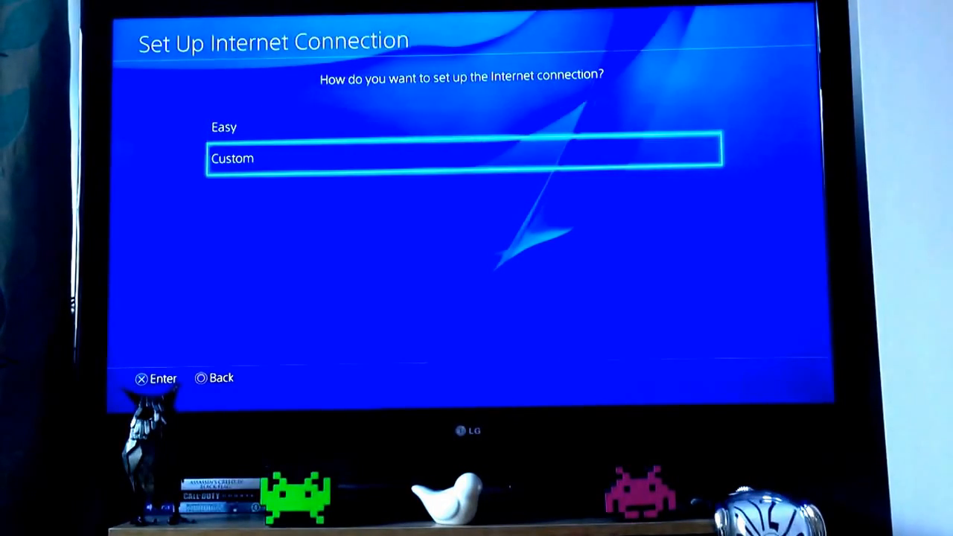
pyautogui.press('Return')
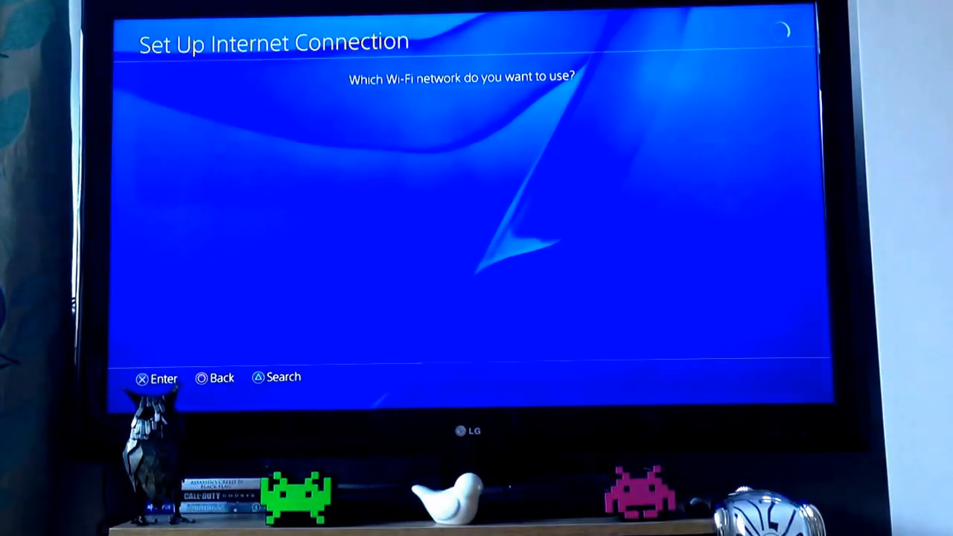
pyautogui.press('Return')
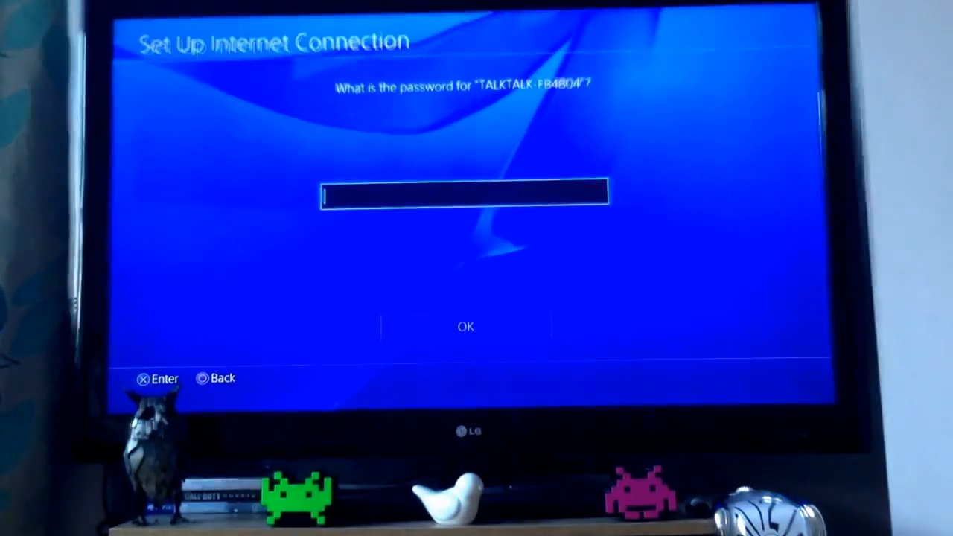
pyautogui.press('Return')
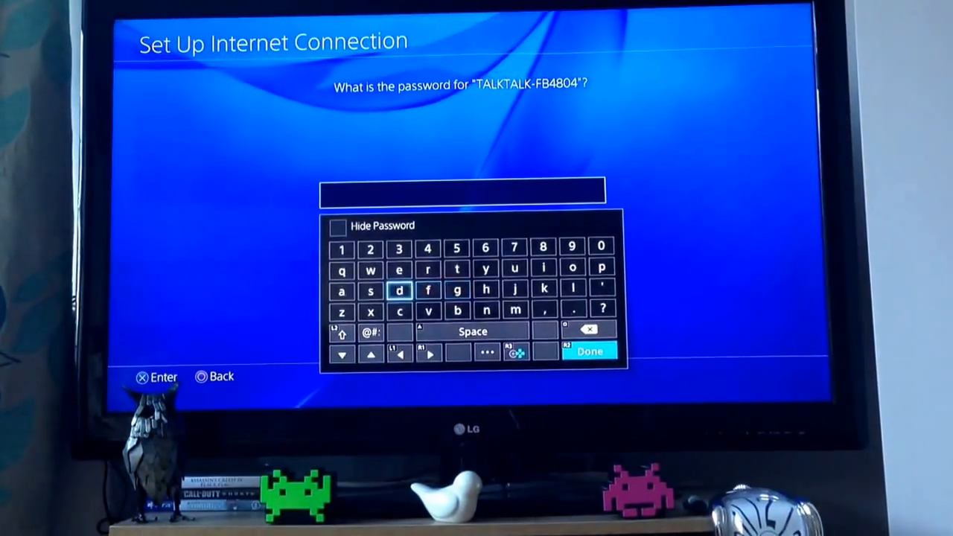
# - Enter the Wi-Fi password on the on-screen keyboard and confirm it
pyautogui.press('Left')
pyautogui.press('Down')
pyautogui.press('Return')
pyautogui.press('Up')
pyautogui.press('Return')
pyautogui.press('Up')
pyautogui.press('Right')
pyautogui.press('Return')
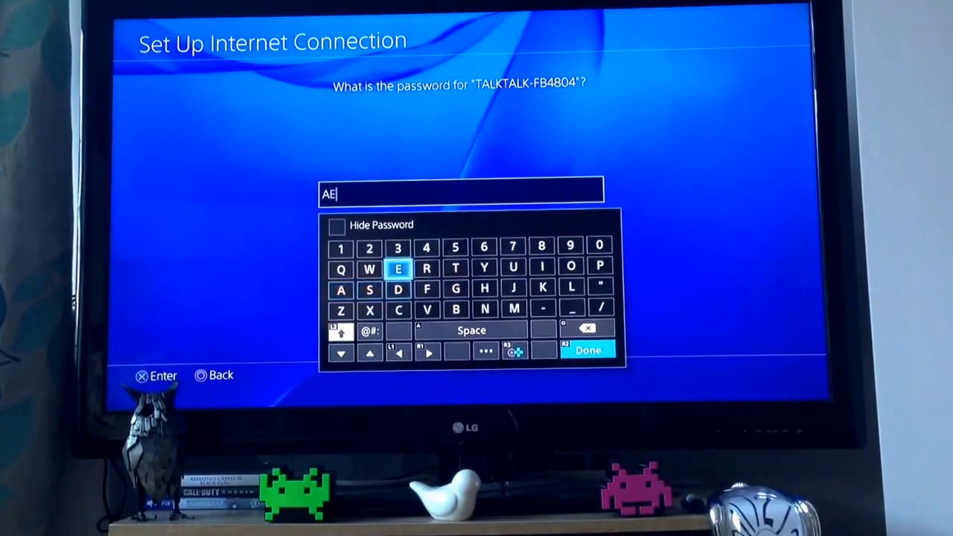
pyautogui.press('Down')
pyautogui.press('Left')
pyautogui.press('Left')
pyautogui.press('Return')
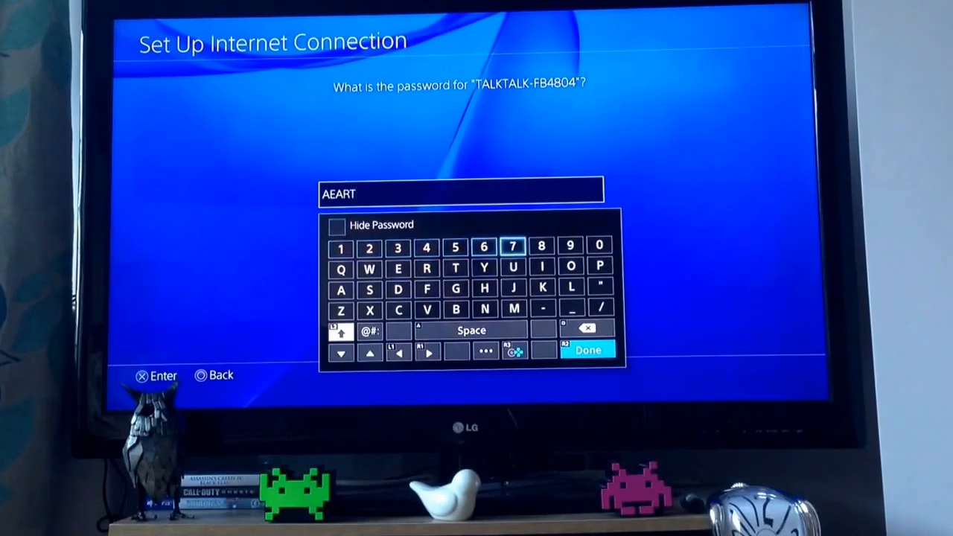
pyautogui.press('Return')
pyautogui.press('Down')
pyautogui.press('Left')
pyautogui.press('Left')
pyautogui.press('Left')
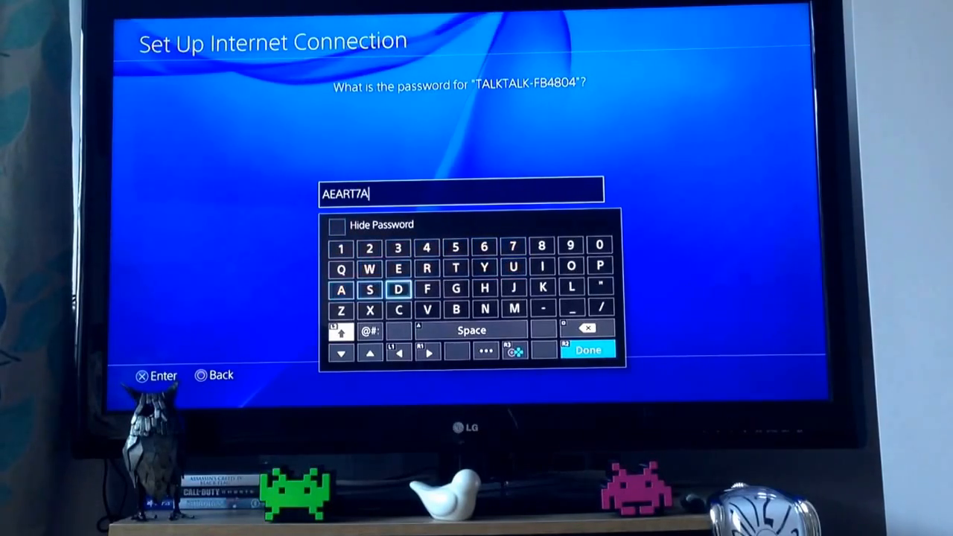
pyautogui.press('Return')
pyautogui.press('Return')
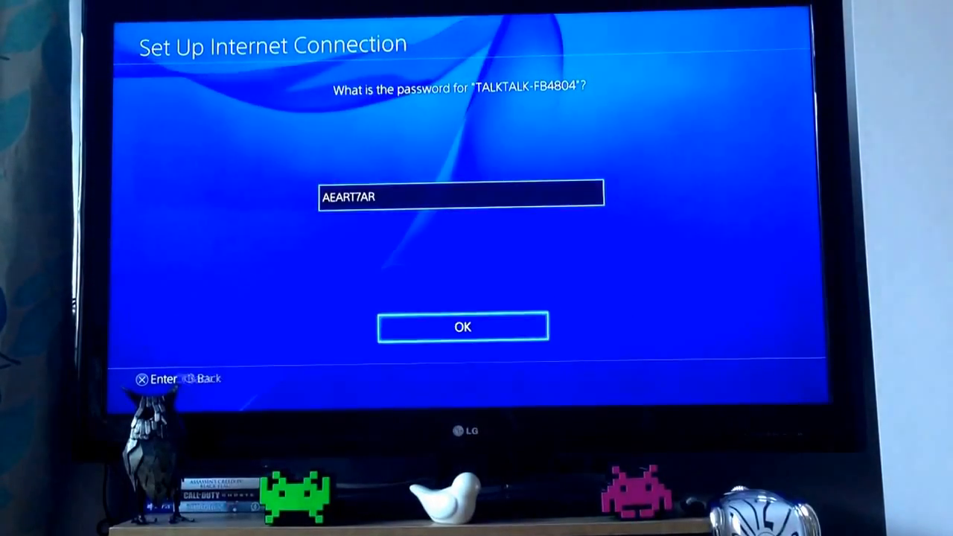
pyautogui.press('Return')
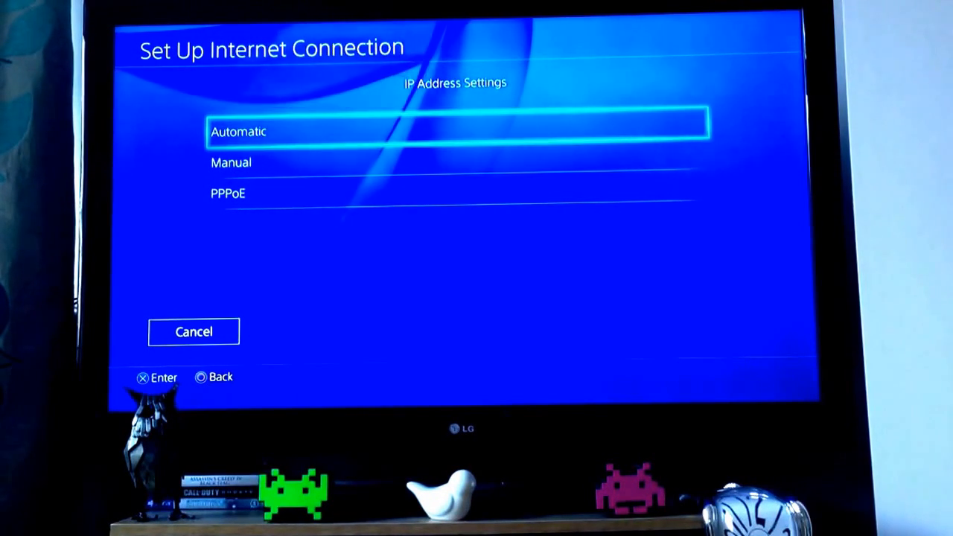
# - Keep IP Address Settings on Automatic
pyautogui.press('Return')
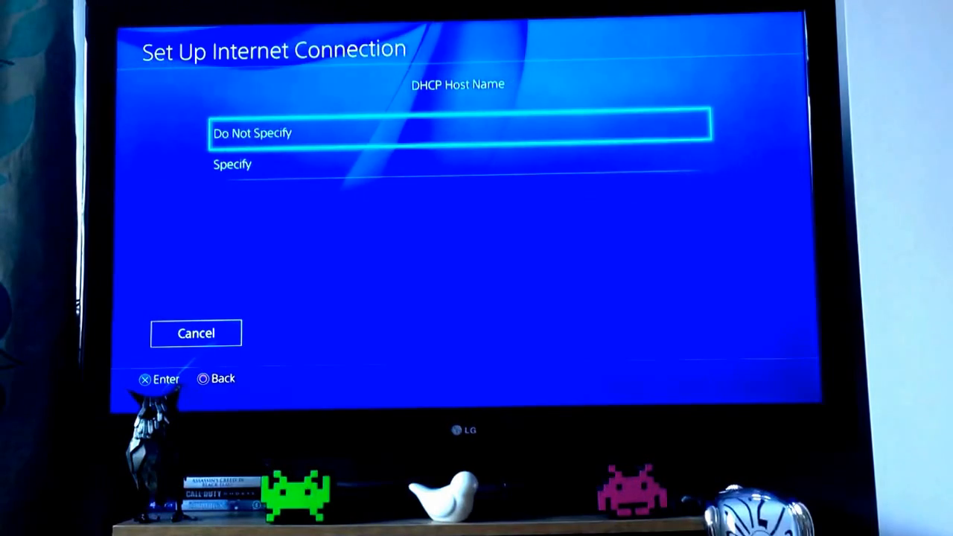
# - Leave the DHCP host name unspecified and choose Manual DNS settings
pyautogui.press('Return')
pyautogui.press('Down')
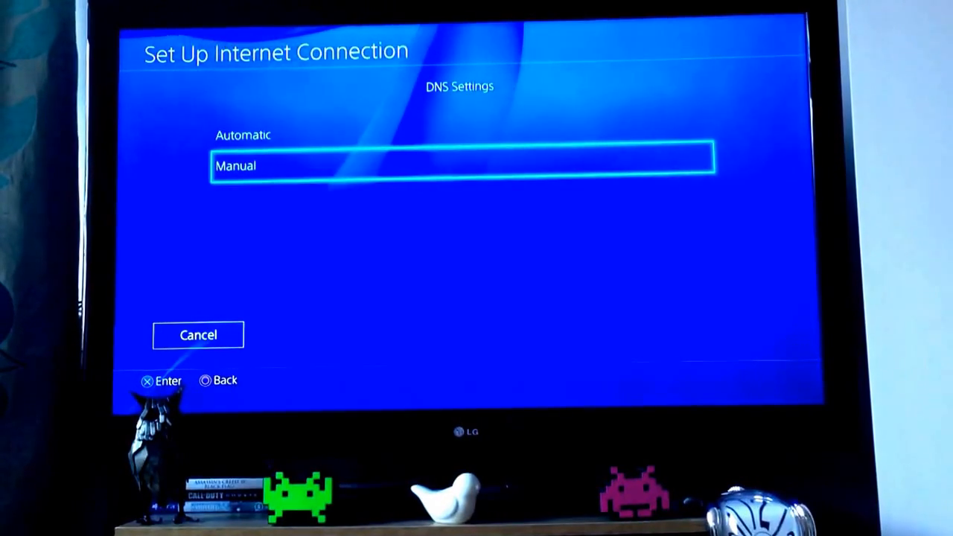
pyautogui.press('Return')
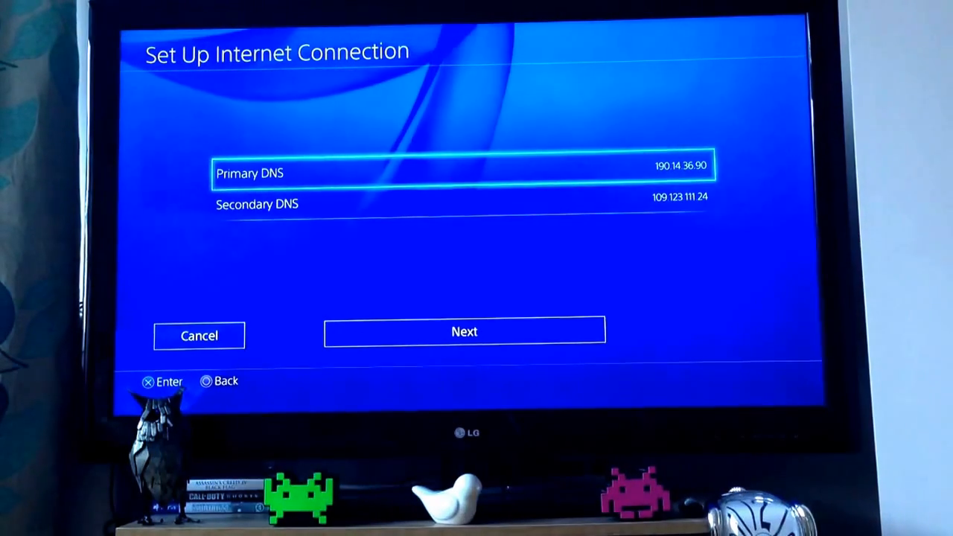
# - Set primary DNS 190.14.36.90 and secondary DNS 109.123.111.24
pyautogui.press('Return')
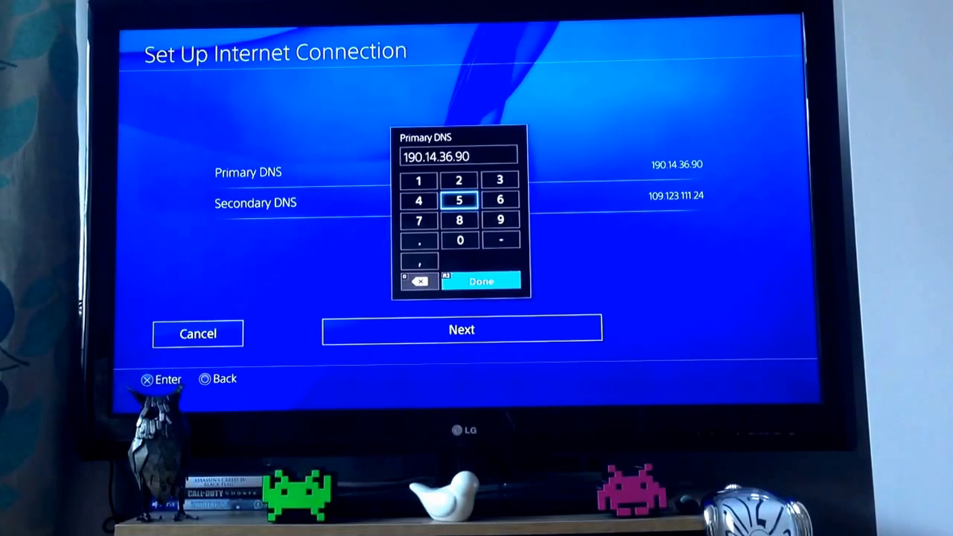
pyautogui.press('Return')
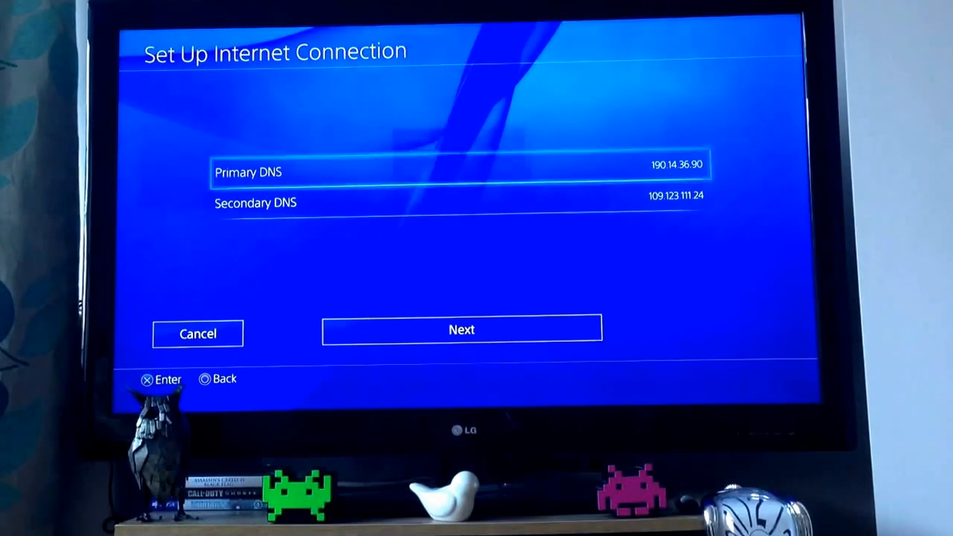
pyautogui.press('Down')
pyautogui.press('Return')
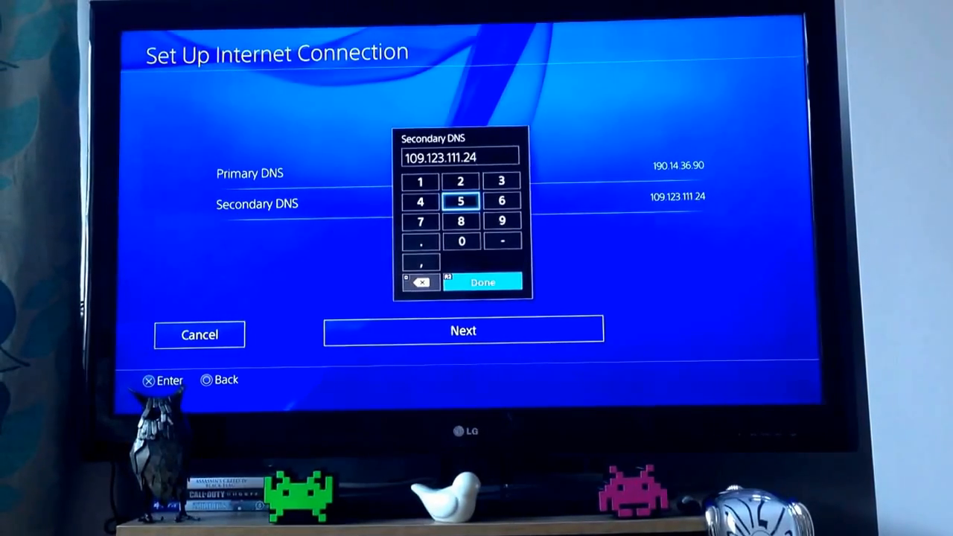
pyautogui.press('Down')
pyautogui.press('Down')
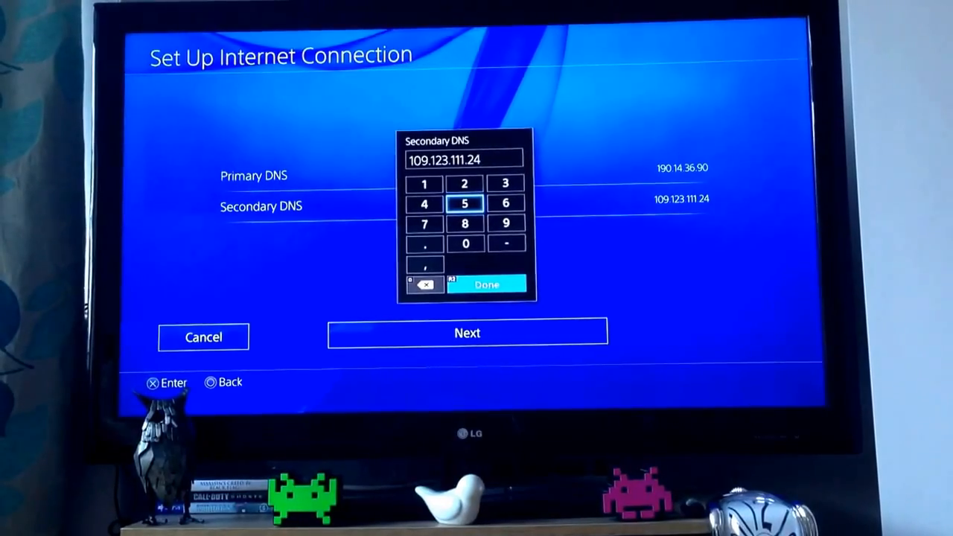
pyautogui.press('Return')
# - Finish setup with automatic MTU and no proxy server, then back out of settings
pyautogui.press('Down')
pyautogui.press('Return')
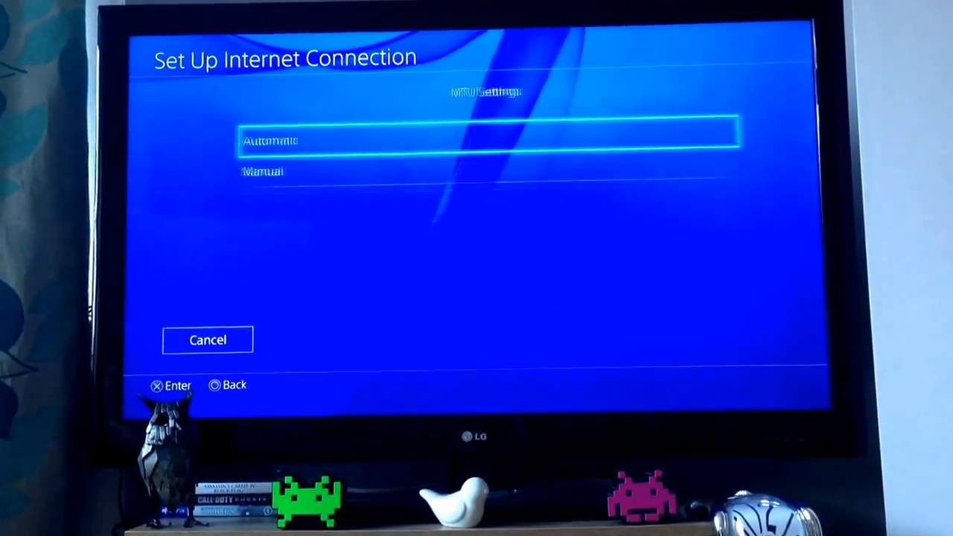
pyautogui.press('Return')
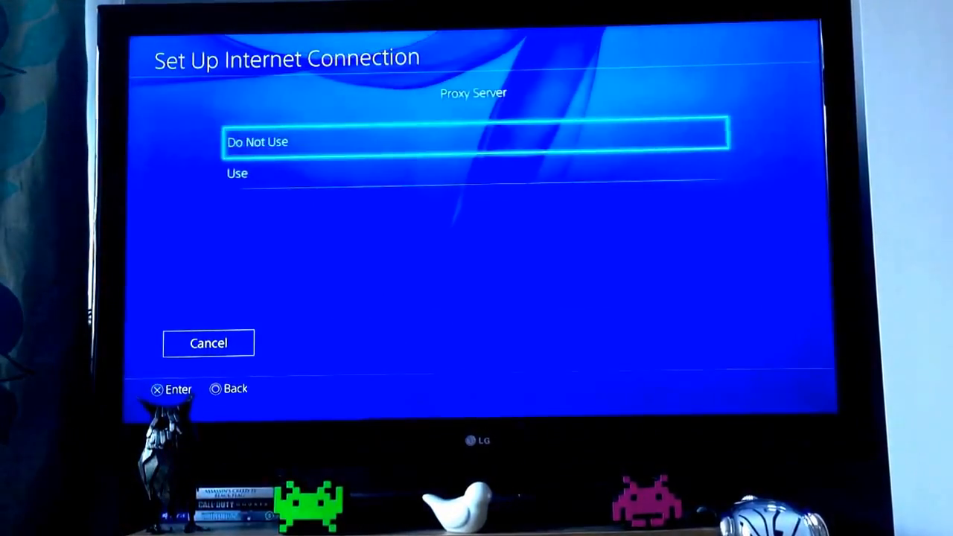
pyautogui.press('Return')
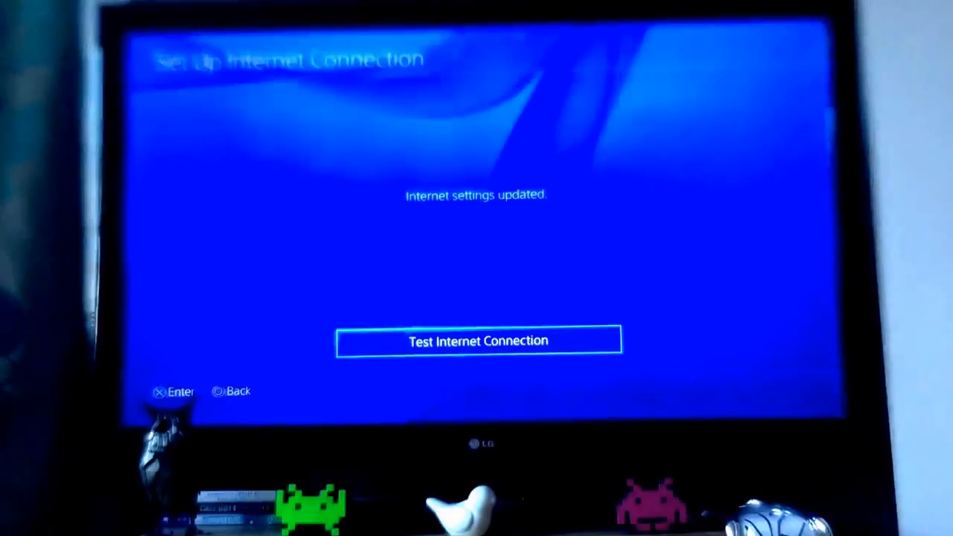
pyautogui.press('Escape')
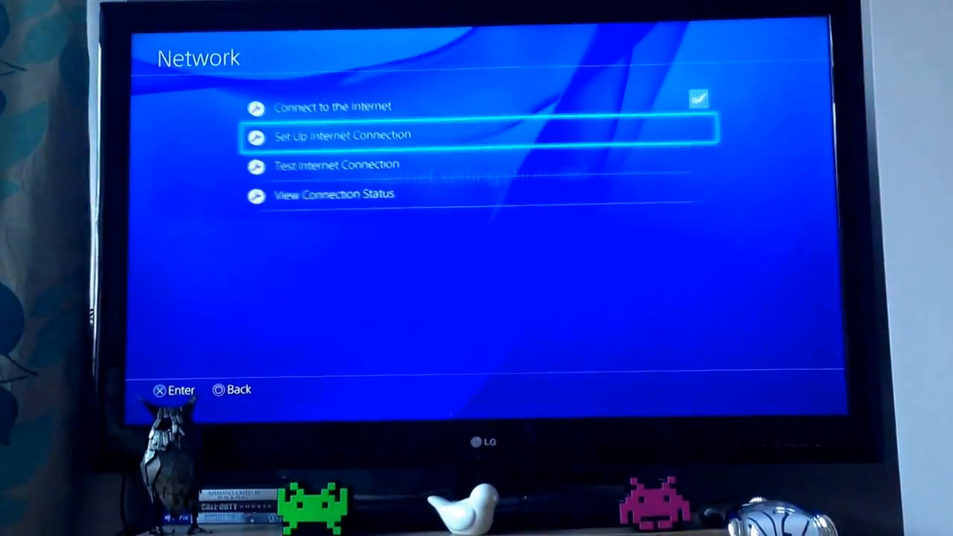
pyautogui.press('Escape')
pyautogui.press('Escape')
# - Launch Netflix from the TV & Video collection on the home screen
pyautogui.press('Right')
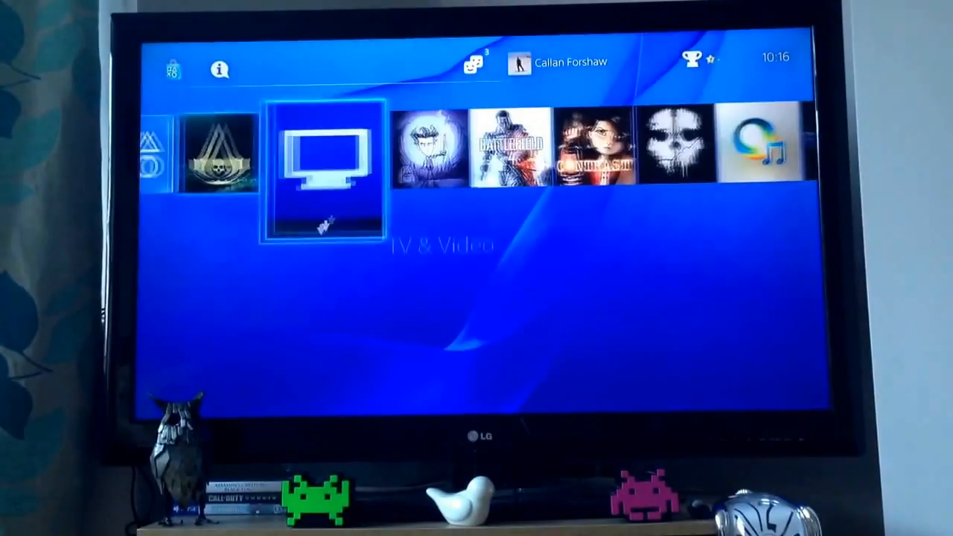
pyautogui.press('Return')
pyautogui.press('Right')
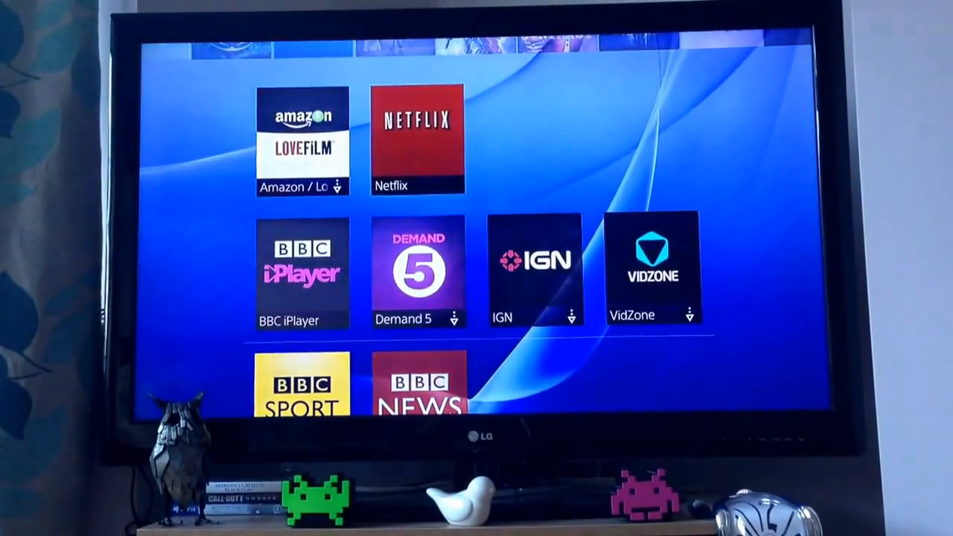
pyautogui.press('Return')
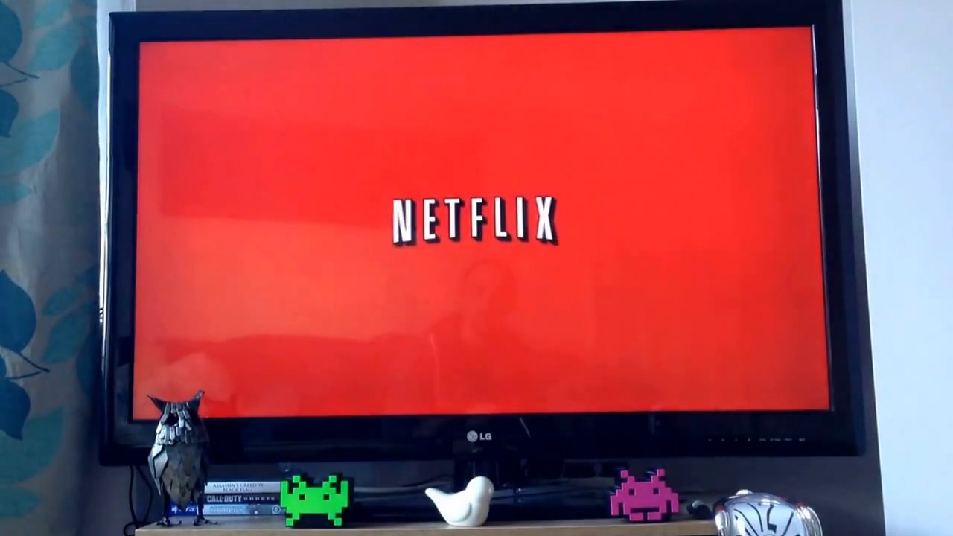
# - Enter the account's Netflix profile and browse along the Recently Watched row
pyautogui.press('Return')
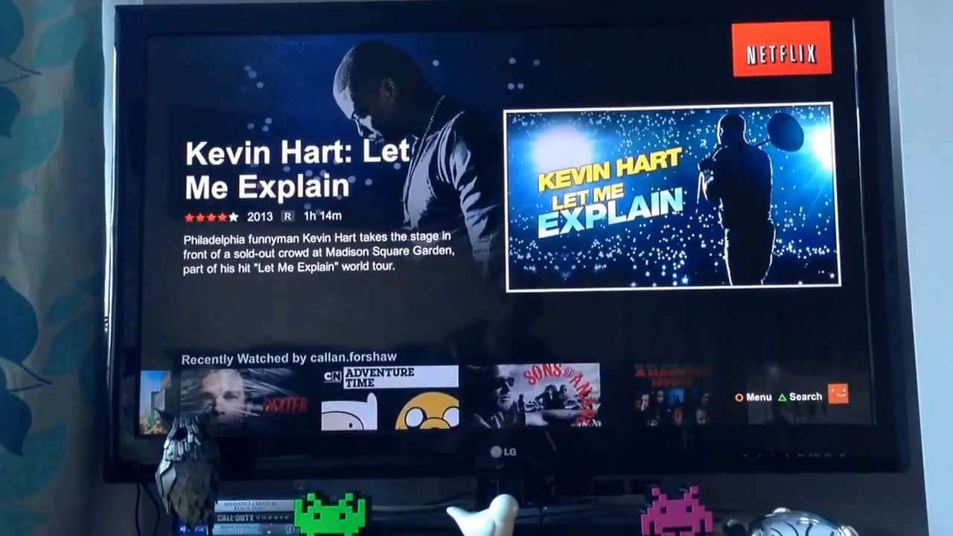
pyautogui.press('Down')
pyautogui.press('Right')
pyautogui.press('Right')
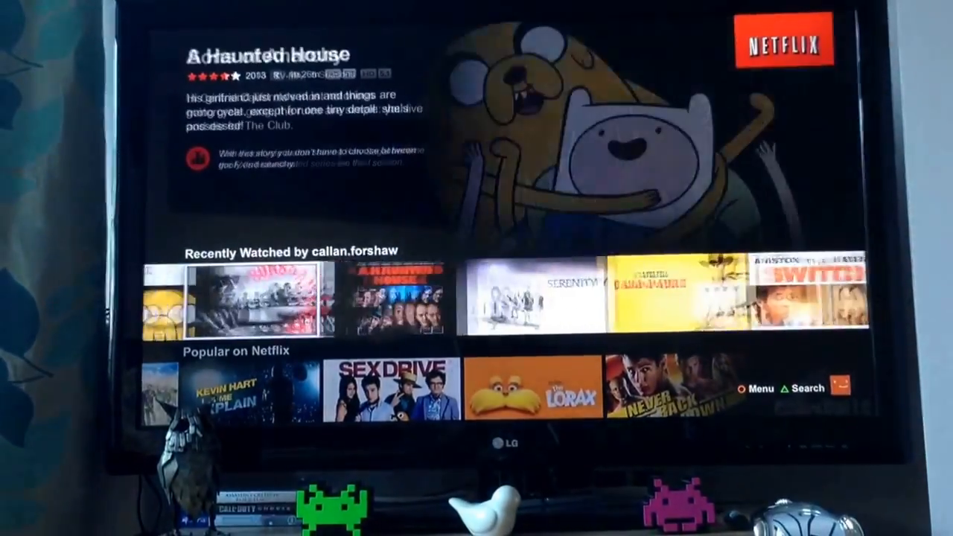
pyautogui.press('Right')
pyautogui.press('Right')
pyautogui.press('Right')
pyautogui.press('Right')
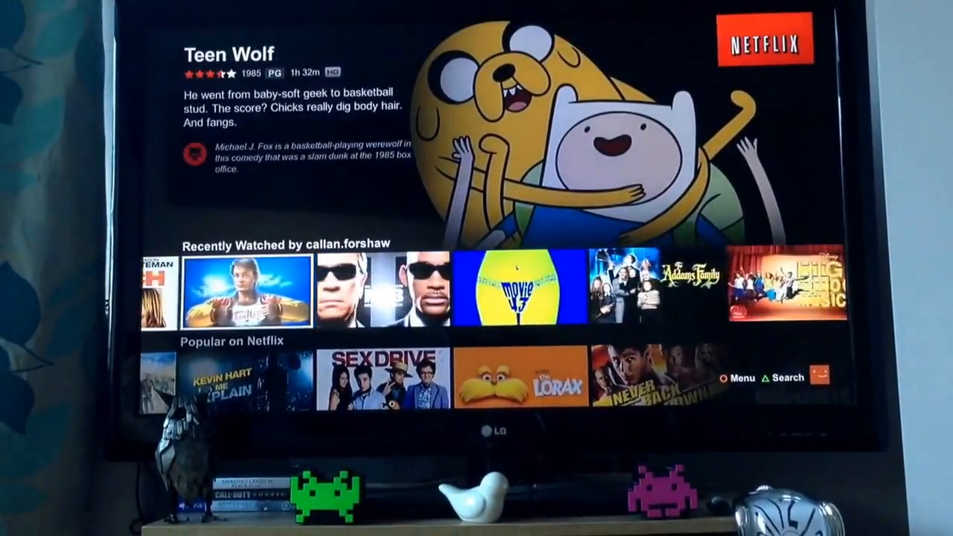
pyautogui.press('Right')
pyautogui.press('Right')
pyautogui.press('Right')
pyautogui.press('Right')
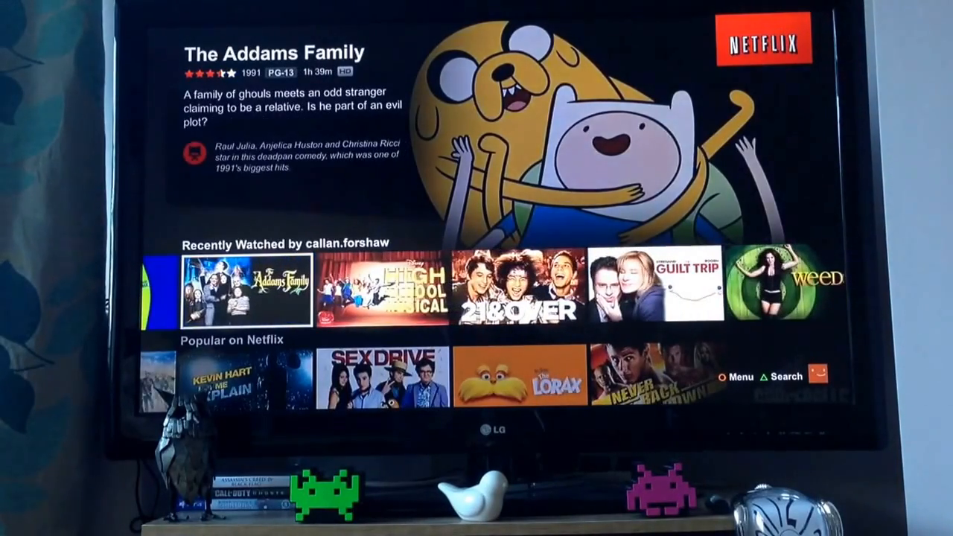
# - Bring up the PS4 quick menu over Netflix to close the application
pyautogui.press('super')
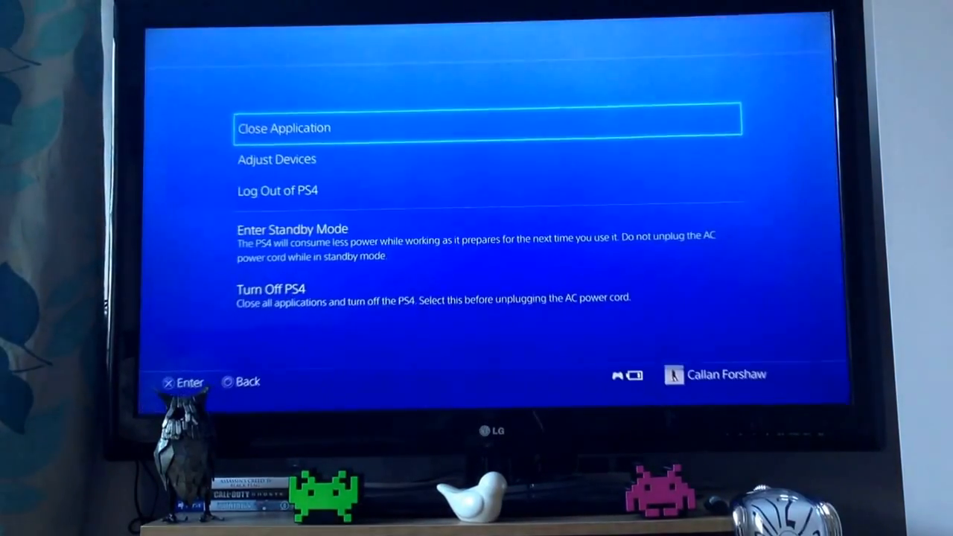